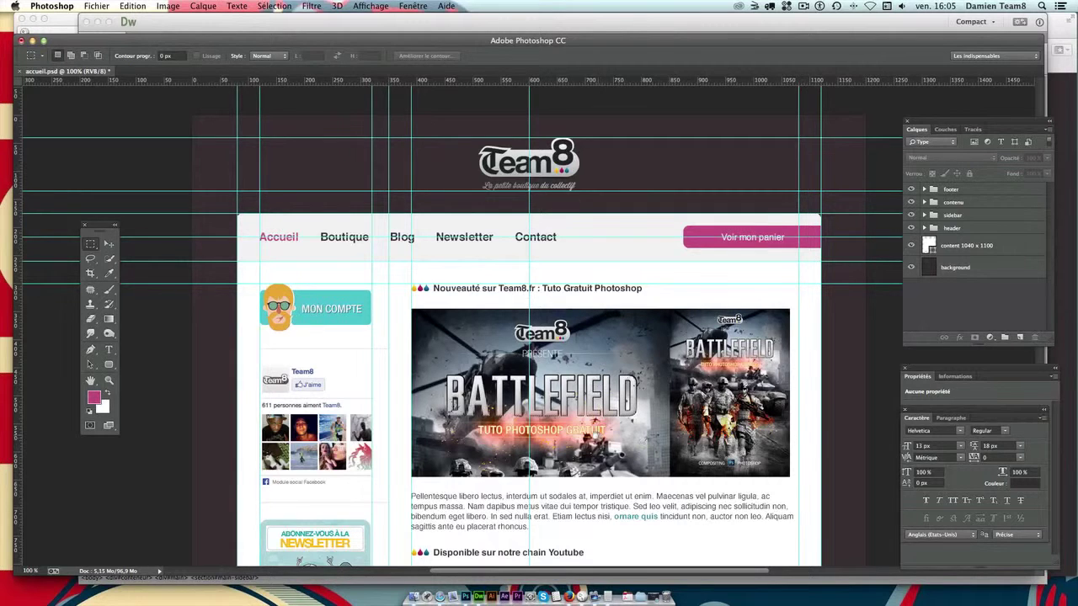
# Pan the Photoshop mockup down to the Team8 footer, then bring up Dreamweaver's index.html code.
pyautogui.moveTo(596, 437); pyautogui.dragTo(598, 401)
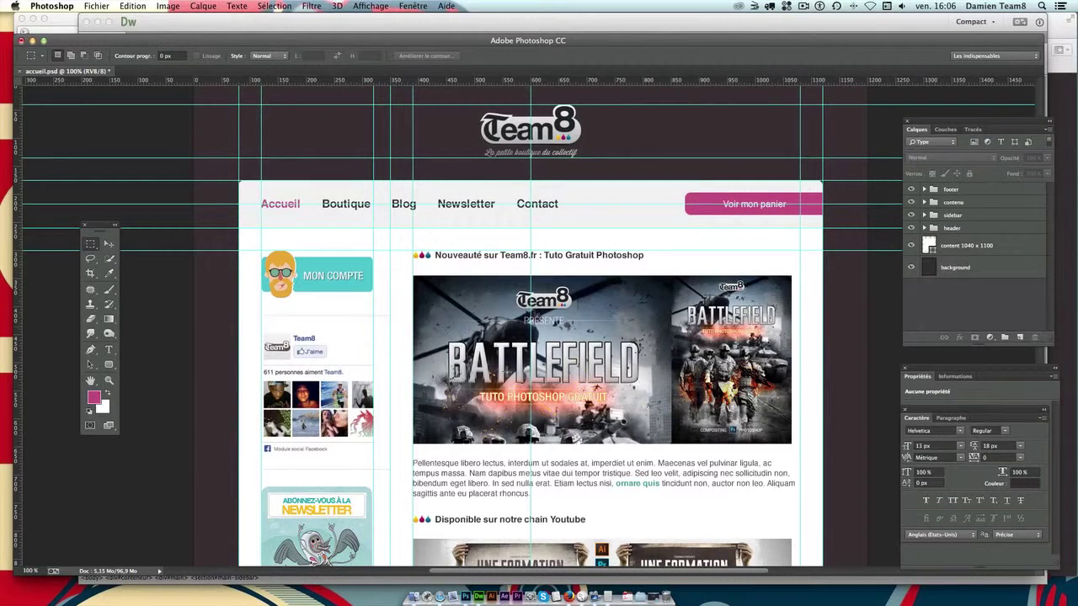
pyautogui.moveTo(508, 371); pyautogui.dragTo(505, 244)
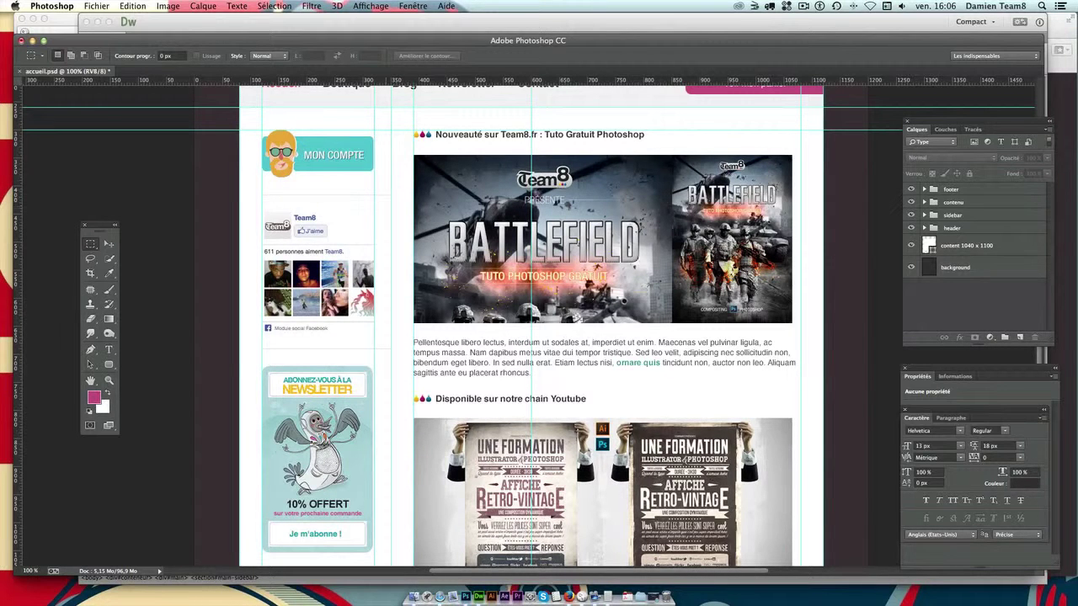
pyautogui.moveTo(574, 397); pyautogui.dragTo(568, 286)
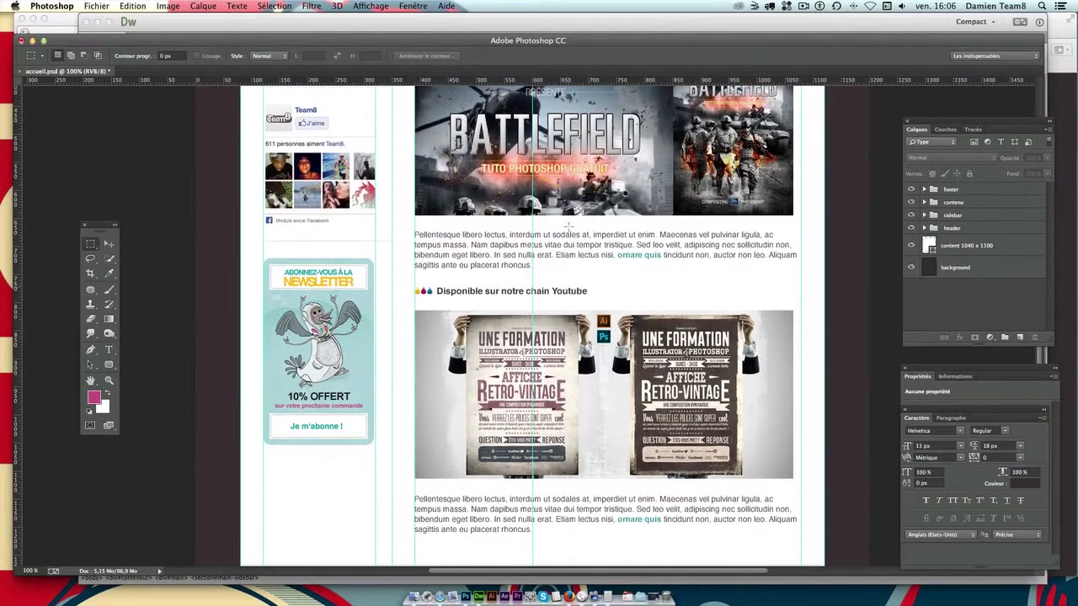
pyautogui.moveTo(574, 477); pyautogui.dragTo(574, 314)
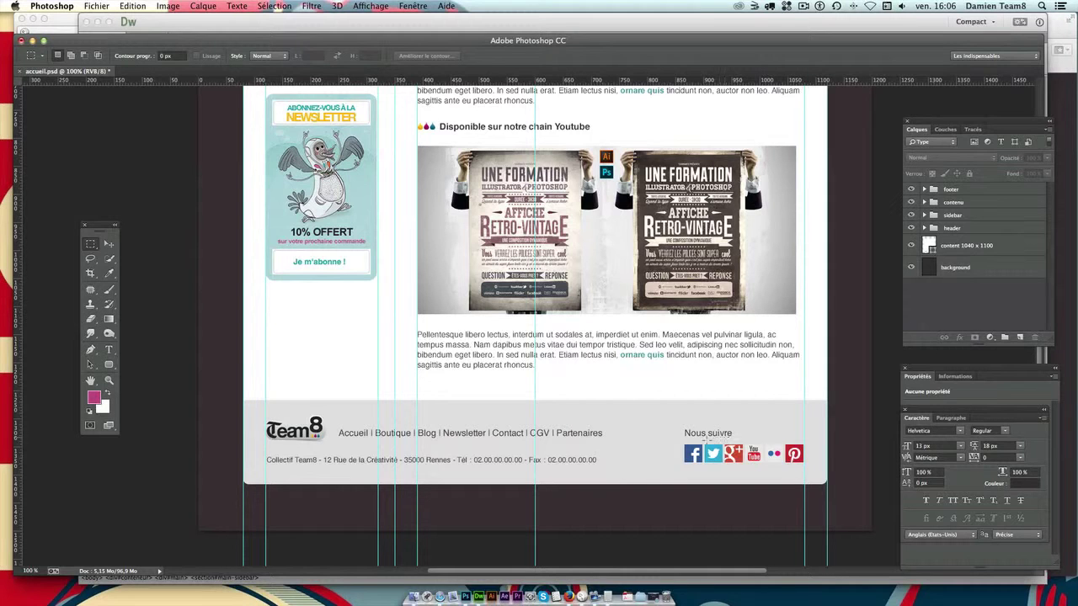
pyautogui.click(477, 593)
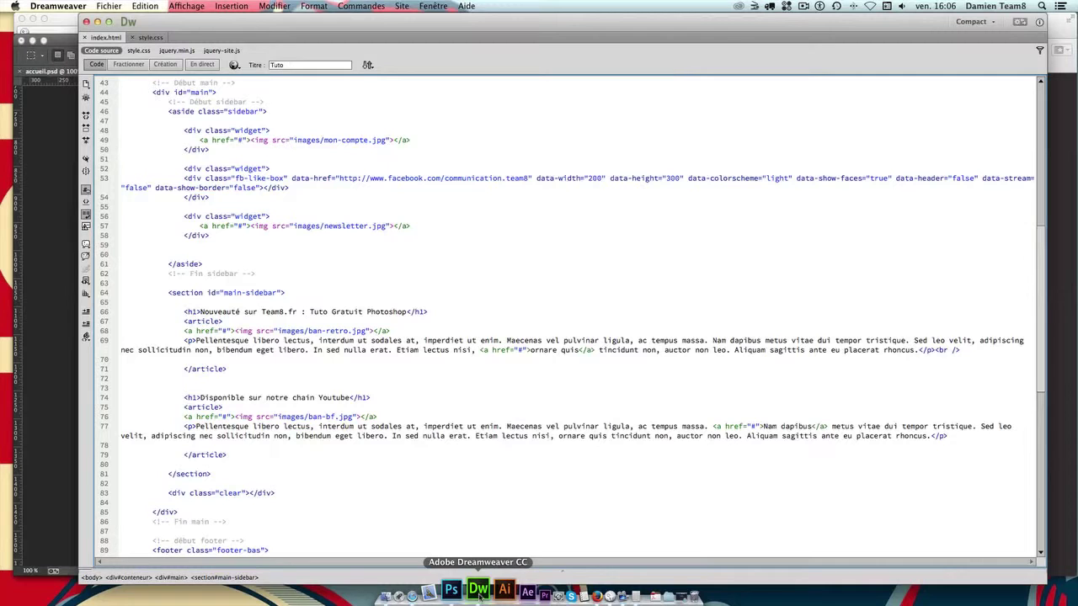
# Switch to Firefox to preview the live Team8 homepage at localhost:8888.
pyautogui.click(597, 597)
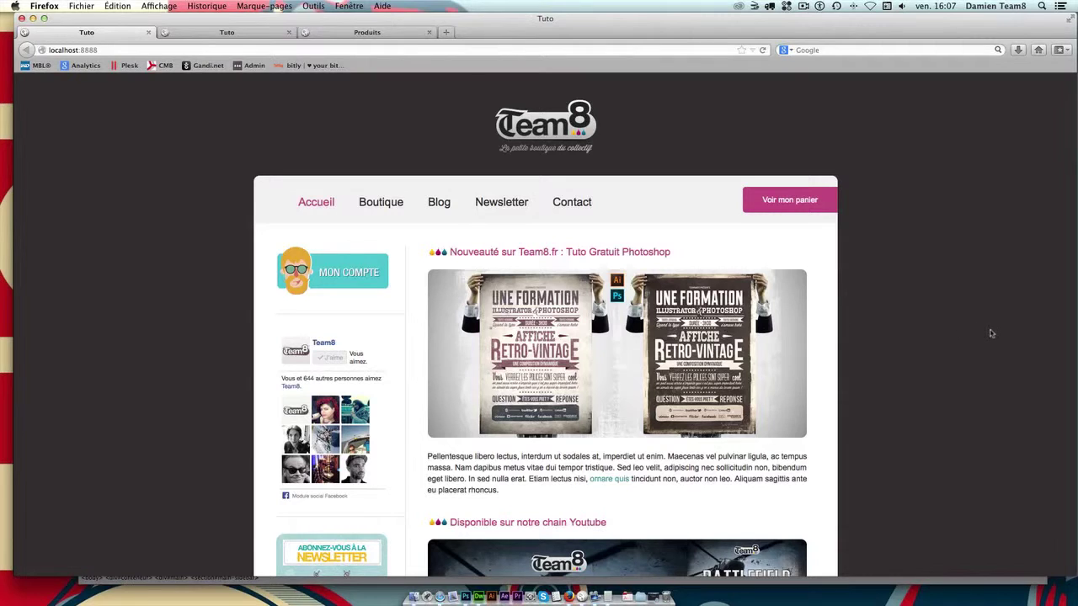
# Scroll down through the Team8 homepage to its footer.
pyautogui.scroll(-1, 992, 334)
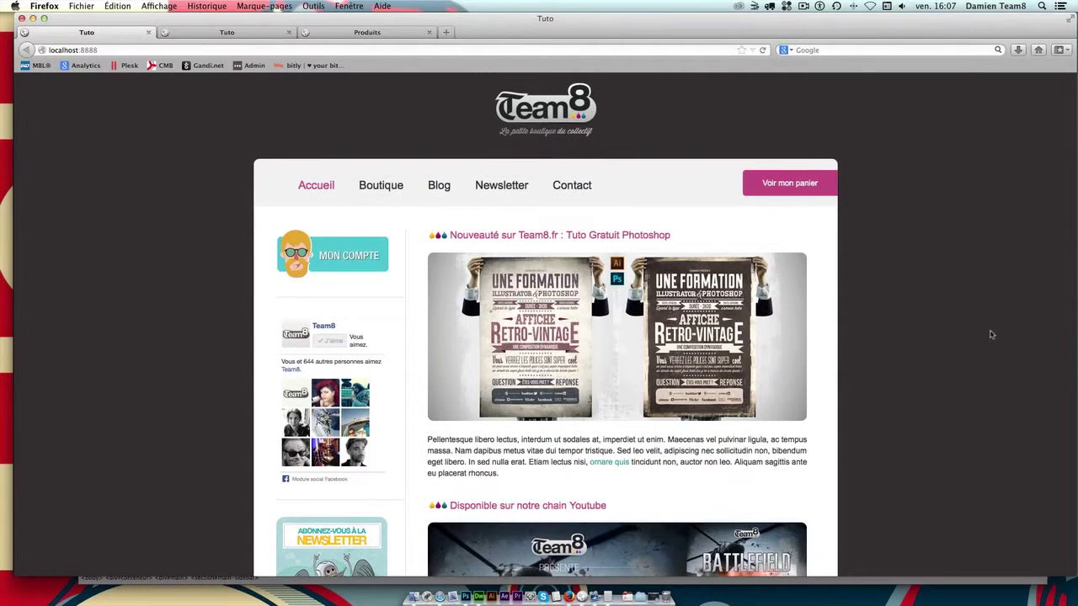
pyautogui.scroll(-2, 992, 335)
pyautogui.scroll(-1, 992, 335)
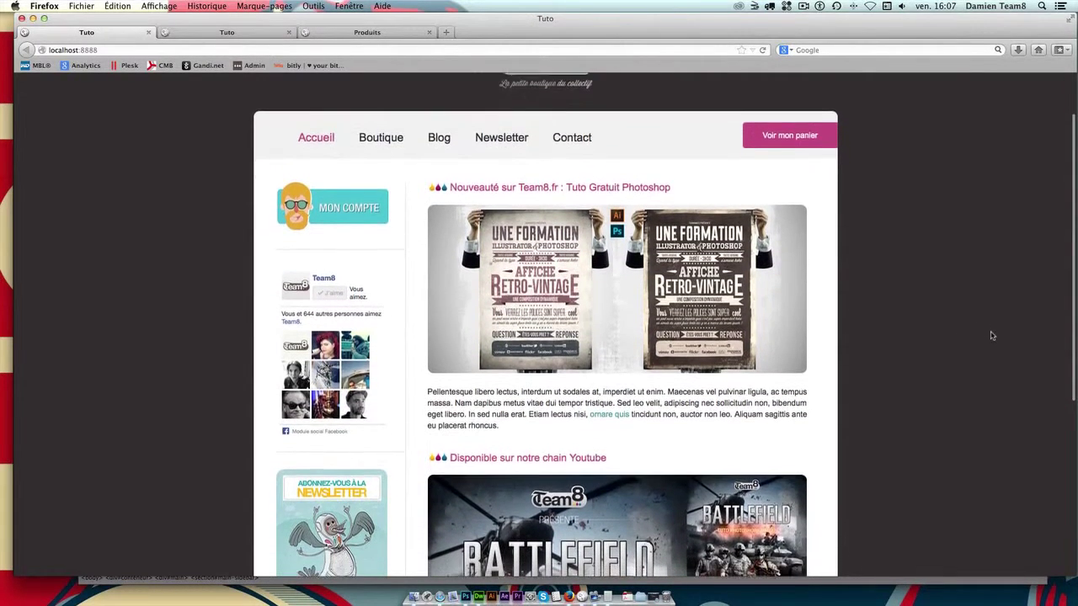
pyautogui.scroll(-2, 992, 335)
pyautogui.scroll(-2, 992, 335)
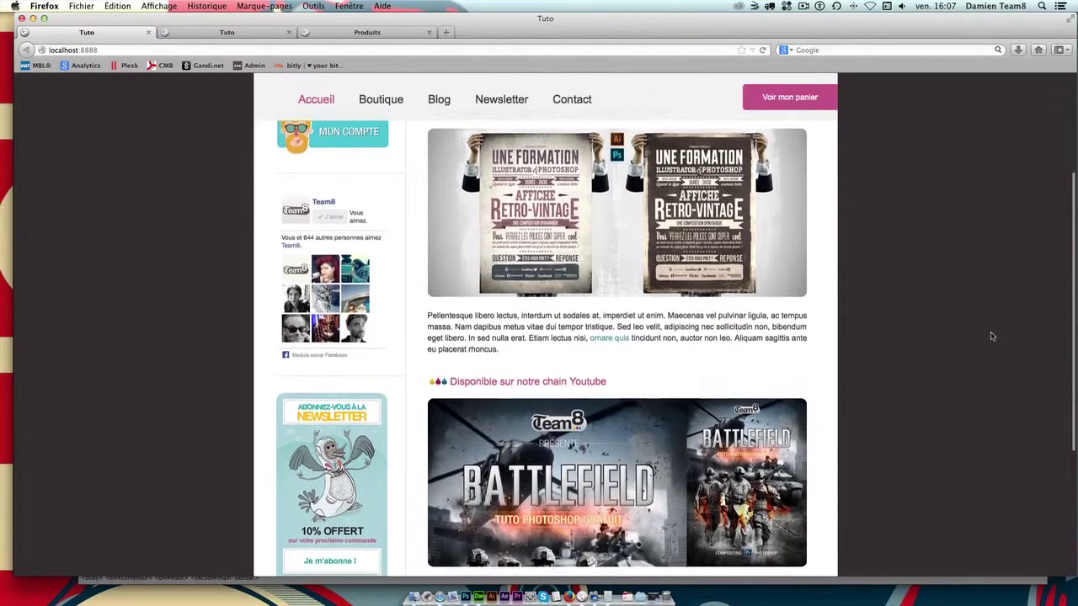
pyautogui.scroll(-2, 992, 336)
pyautogui.scroll(-2, 989, 337)
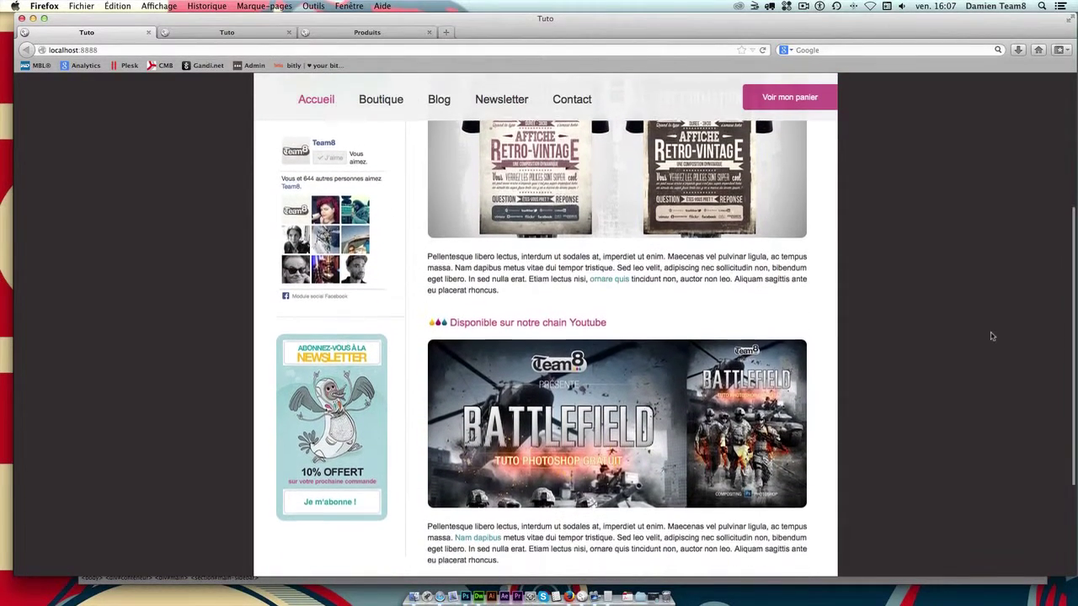
pyautogui.scroll(-2, 979, 341)
pyautogui.scroll(-3, 977, 342)
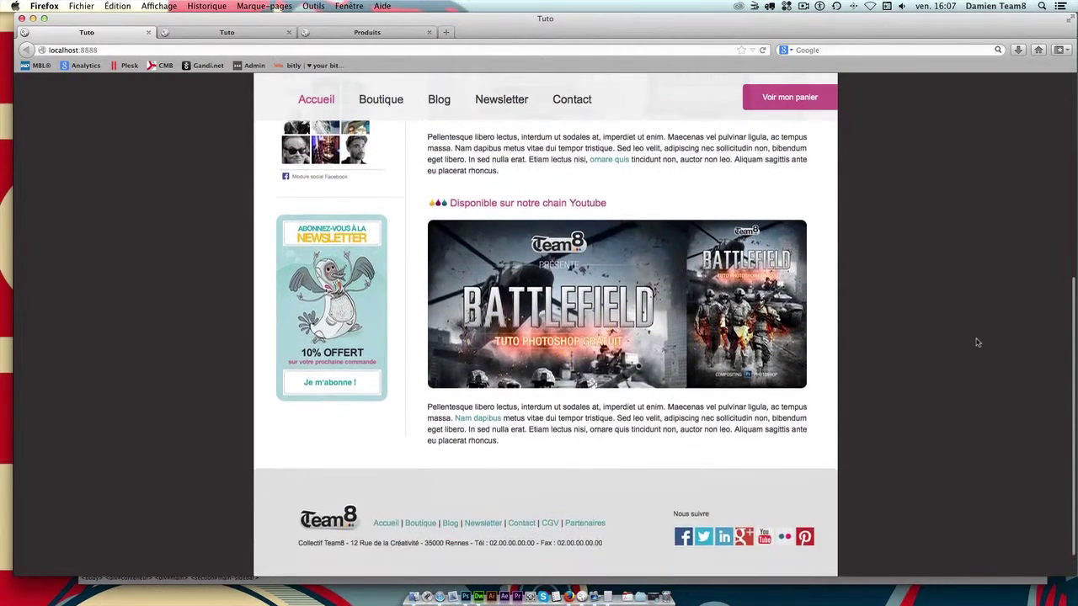
# Look over the lower homepage, then view the blog.html page in the second tab.
pyautogui.scroll(3, 978, 341)
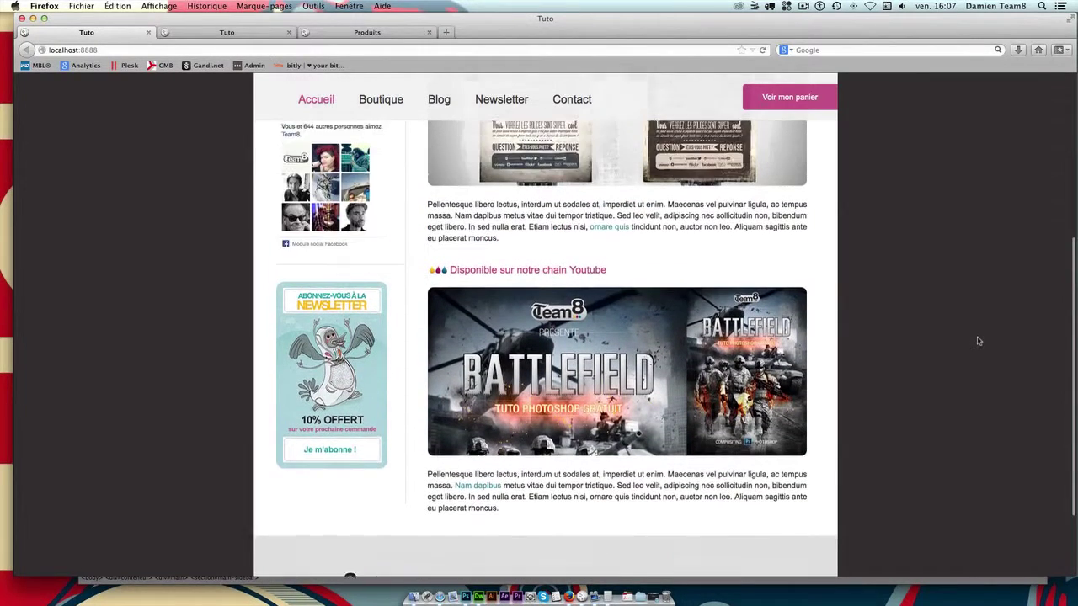
pyautogui.scroll(-3, 978, 341)
pyautogui.scroll(2, 977, 339)
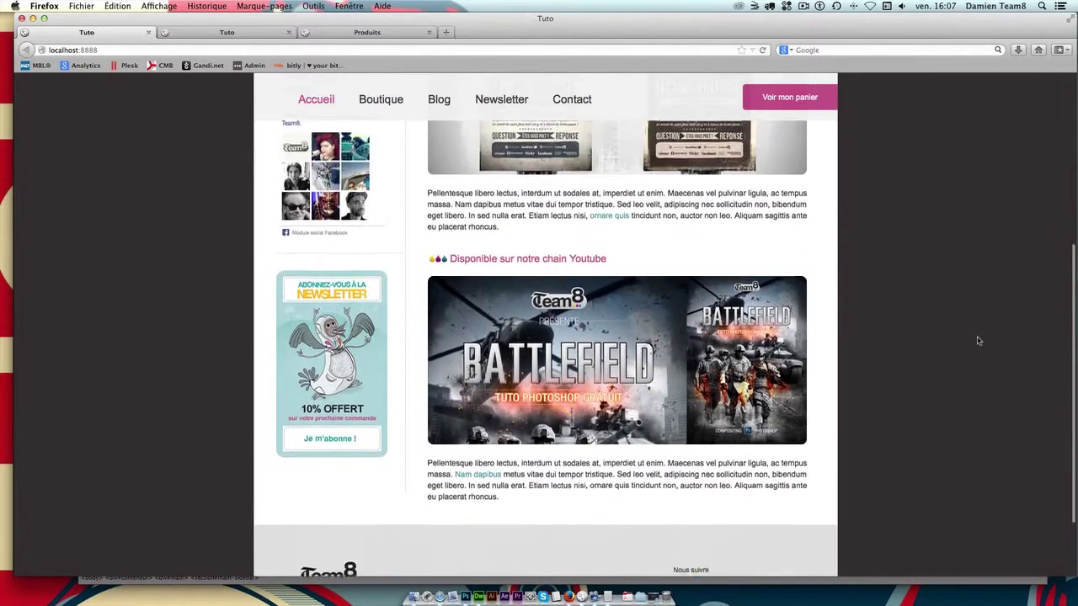
pyautogui.scroll(-3, 977, 337)
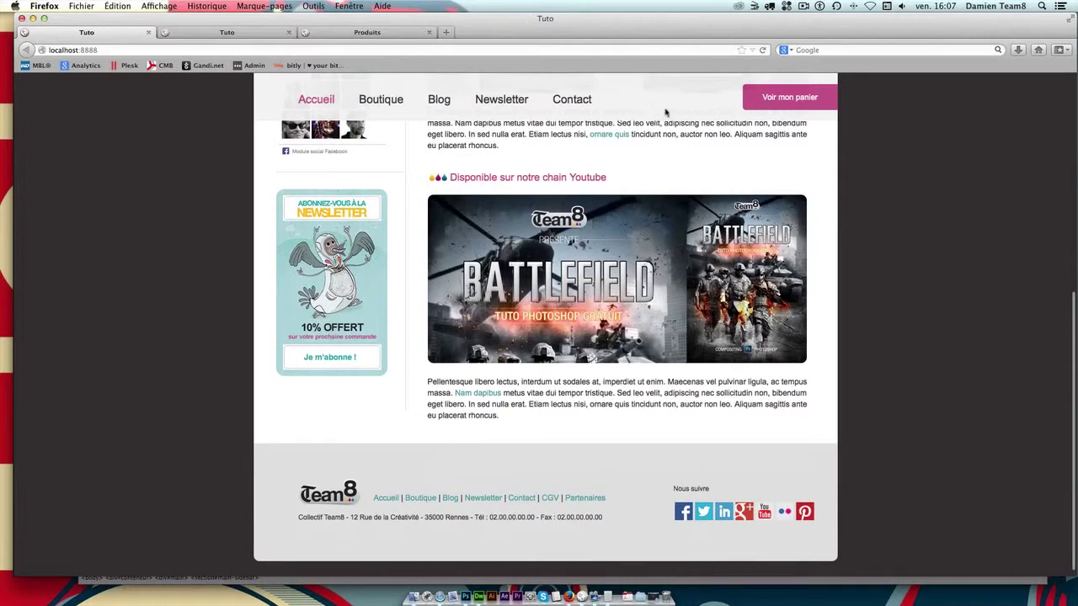
pyautogui.scroll(2, 814, 207)
pyautogui.scroll(-2, 815, 205)
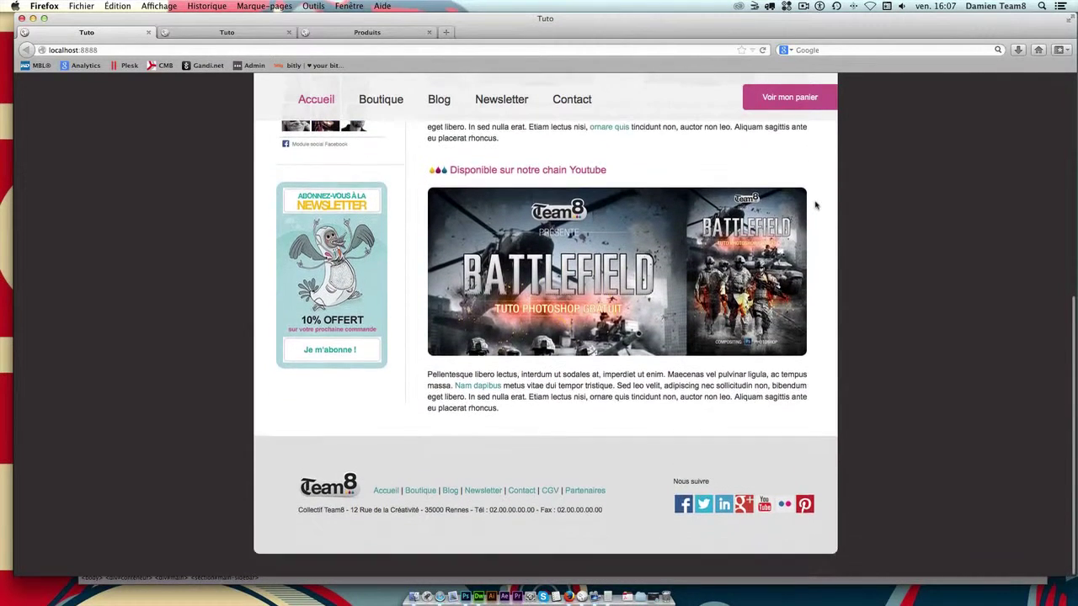
pyautogui.scroll(2, 815, 206)
pyautogui.scroll(2, 816, 205)
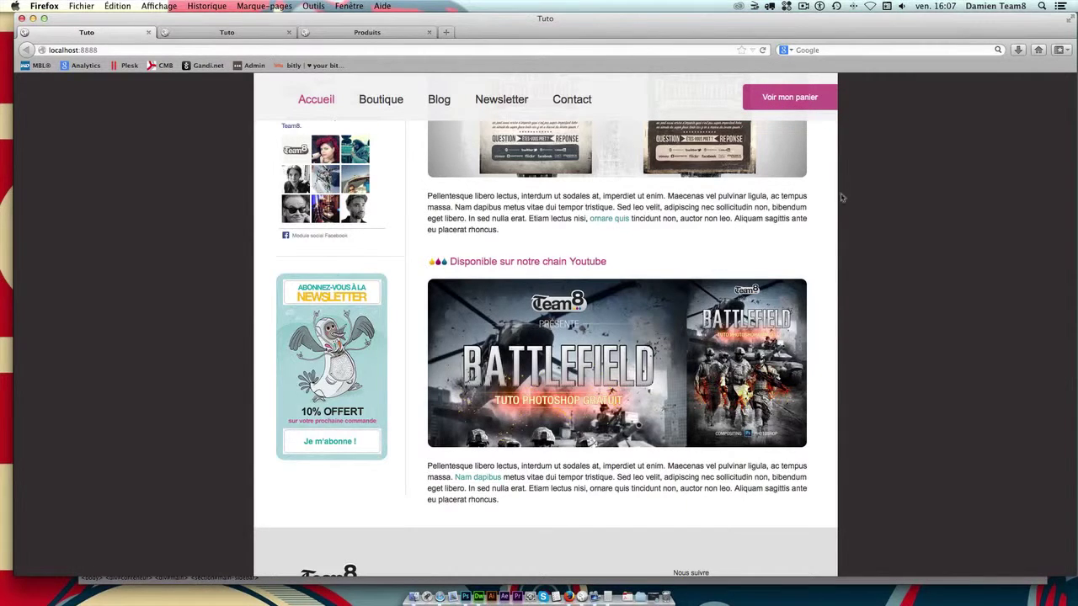
pyautogui.click(207, 37)
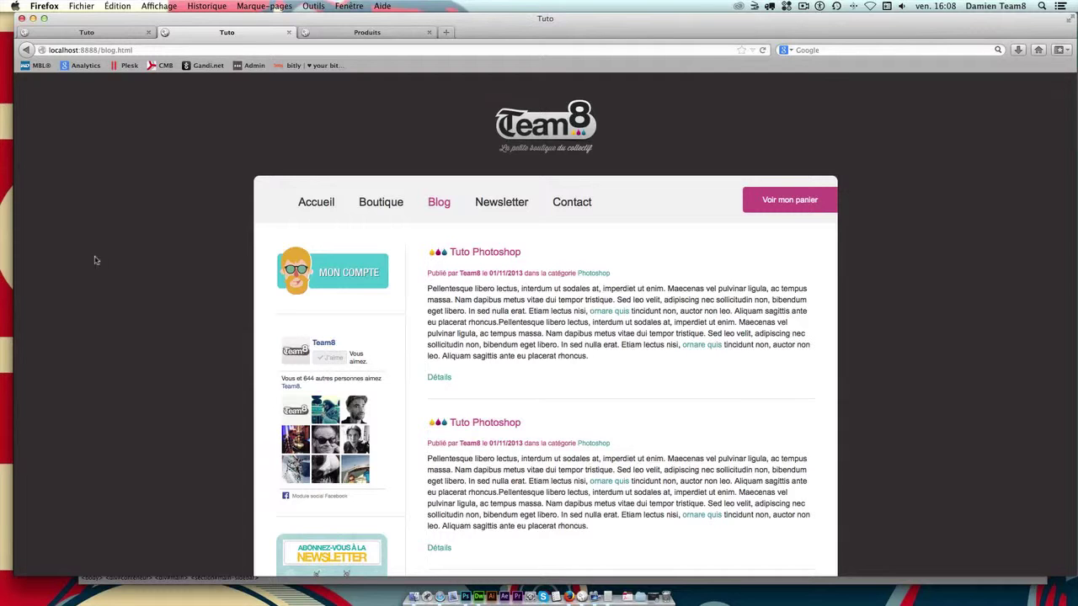
# Browse the Boutique's products and open the €29 Création d'une affiche product page.
pyautogui.click(373, 34)
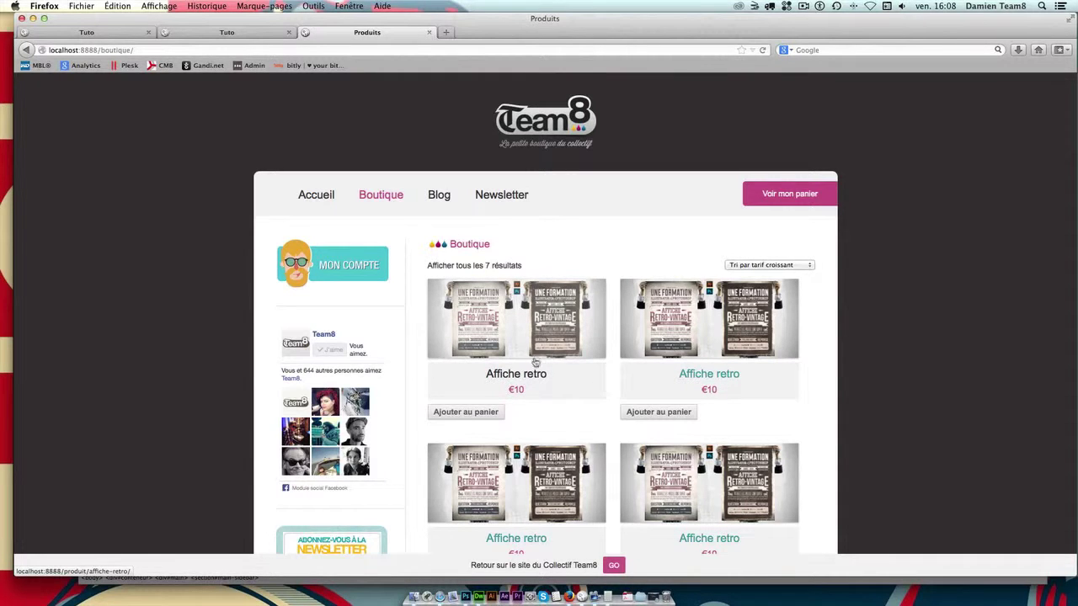
pyautogui.scroll(-3, 522, 370)
pyautogui.scroll(-1, 518, 379)
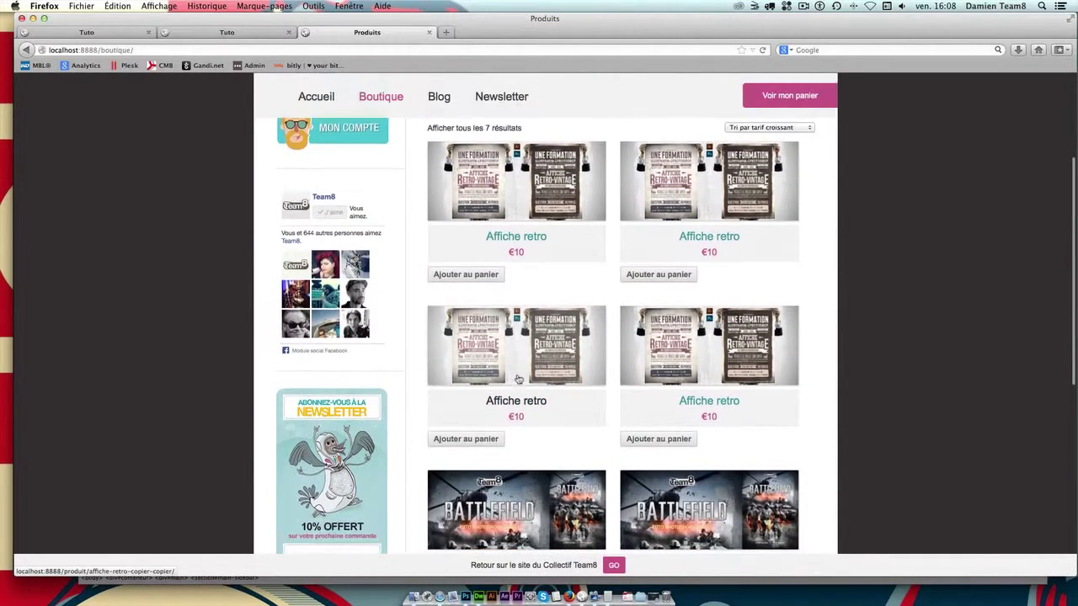
pyautogui.scroll(-2, 518, 379)
pyautogui.click(510, 485)
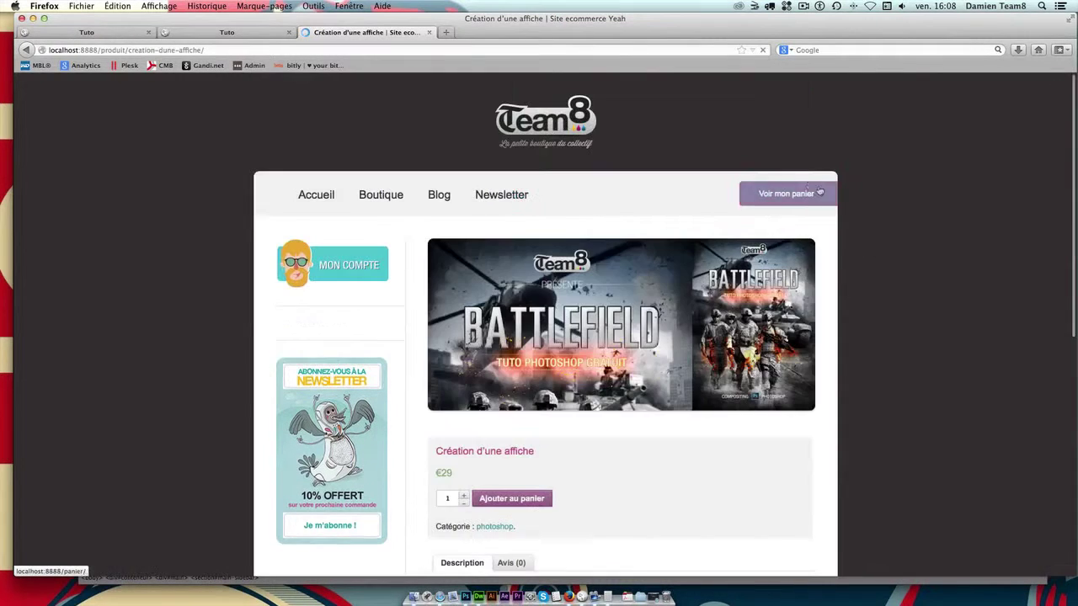
# Raise the Création d'une affiche quantity with the spinner.
pyautogui.scroll(-1, 809, 345)
pyautogui.scroll(-2, 776, 341)
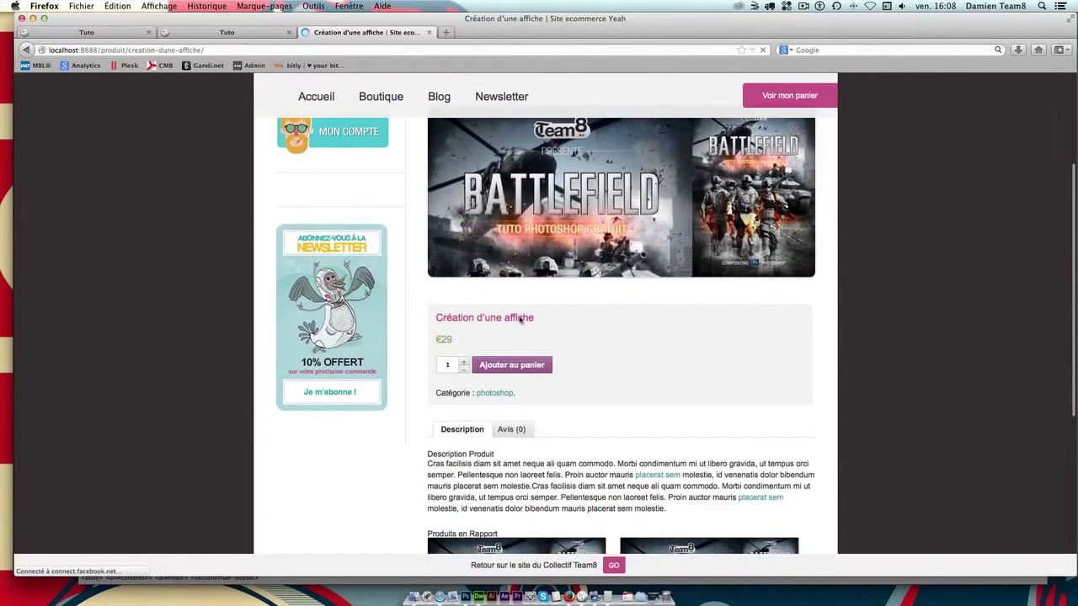
pyautogui.click(463, 361)
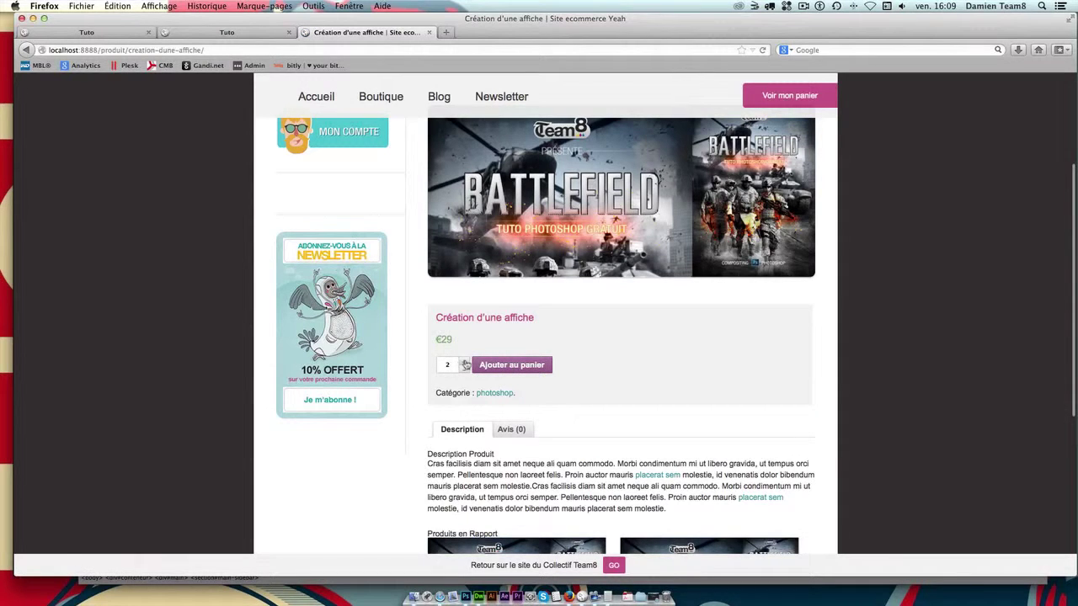
pyautogui.click(463, 361)
pyautogui.scroll(-1, 602, 389)
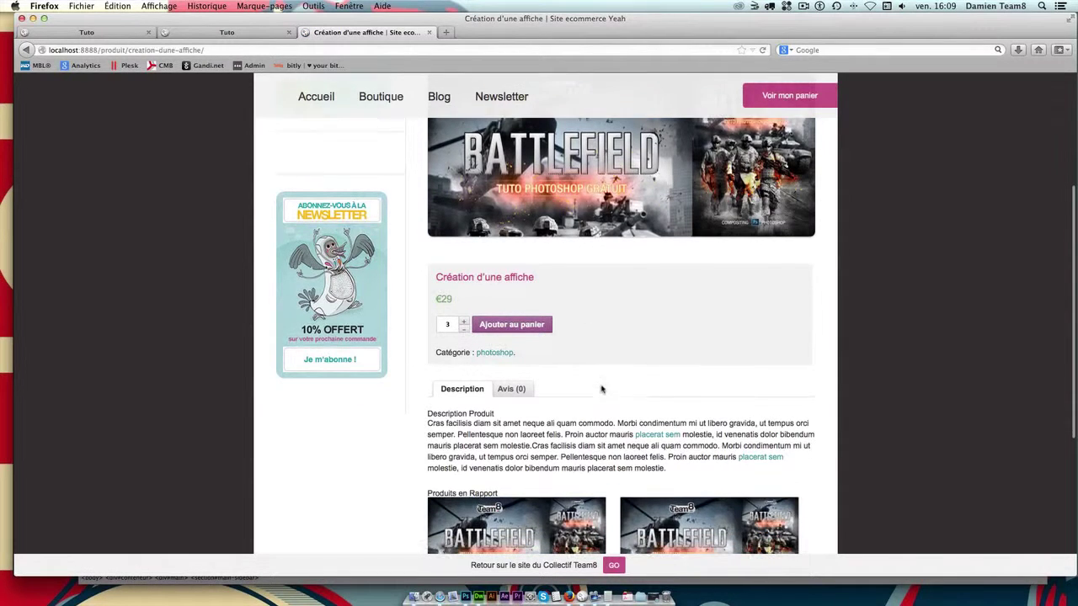
pyautogui.moveTo(452, 411); pyautogui.dragTo(485, 465)
# Check the Avis and Description tabs, then add four posters to the cart for €116.
pyautogui.click(511, 455)
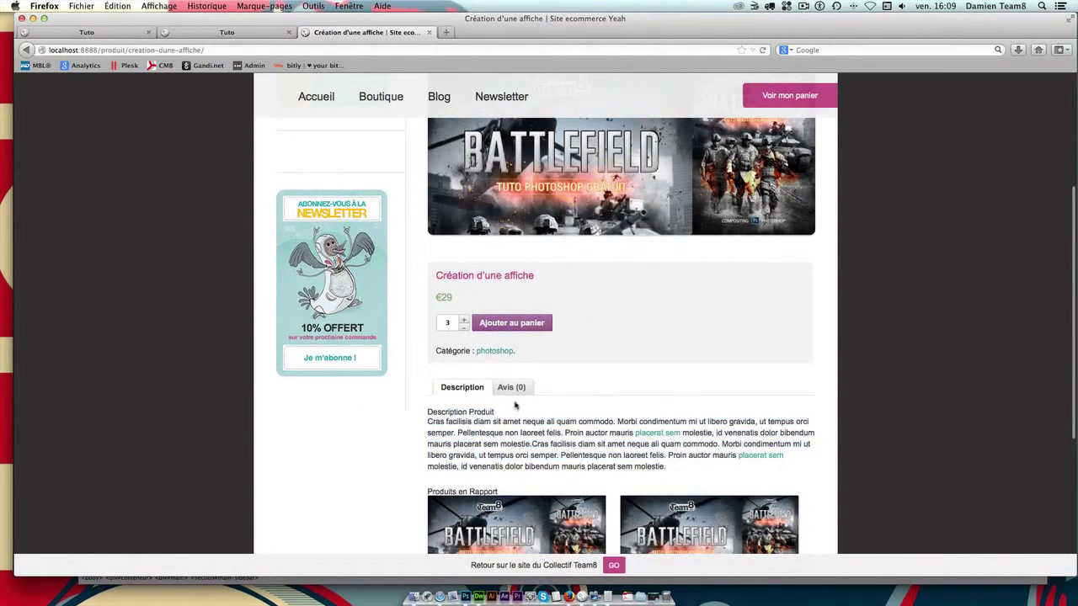
pyautogui.click(512, 387)
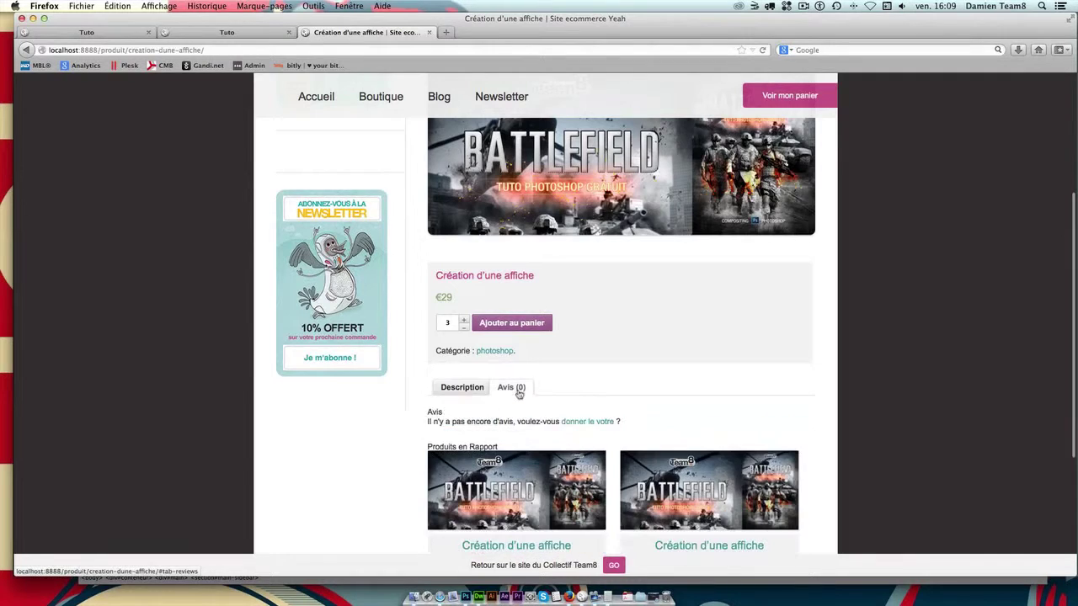
pyautogui.click(464, 388)
pyautogui.scroll(-1, 462, 421)
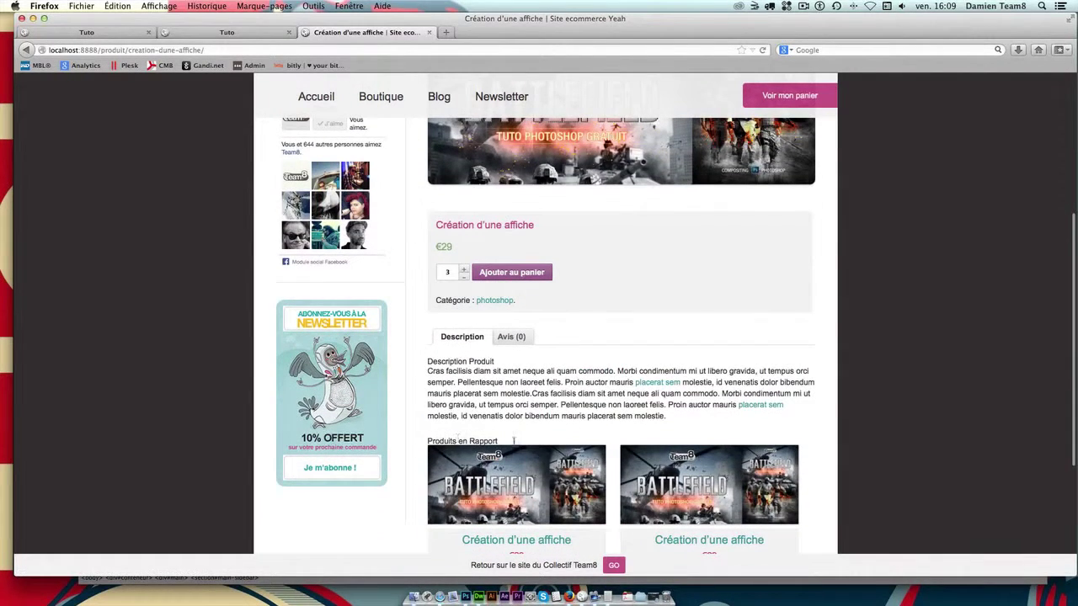
pyautogui.scroll(-3, 514, 442)
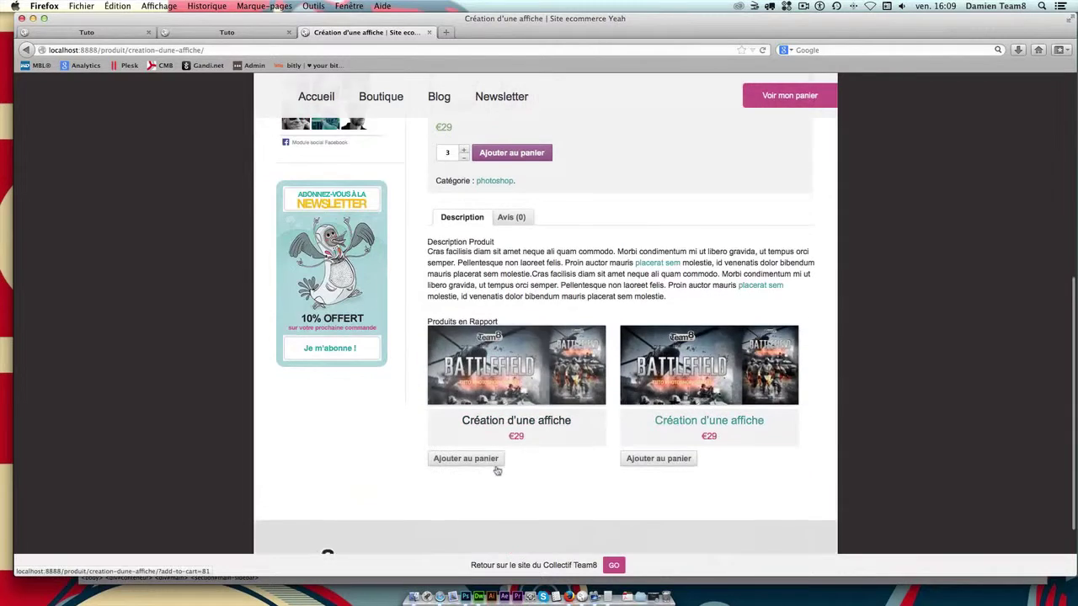
pyautogui.scroll(5, 497, 470)
pyautogui.click(522, 341)
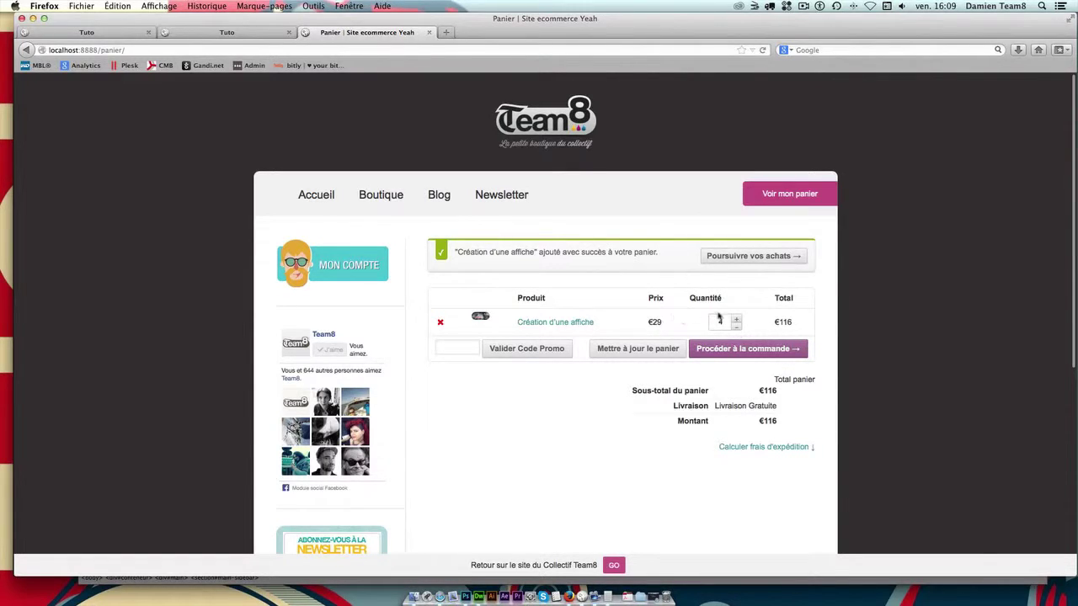
# Go from the Boutique to the cart and proceed to the checkout billing form.
pyautogui.click(385, 201)
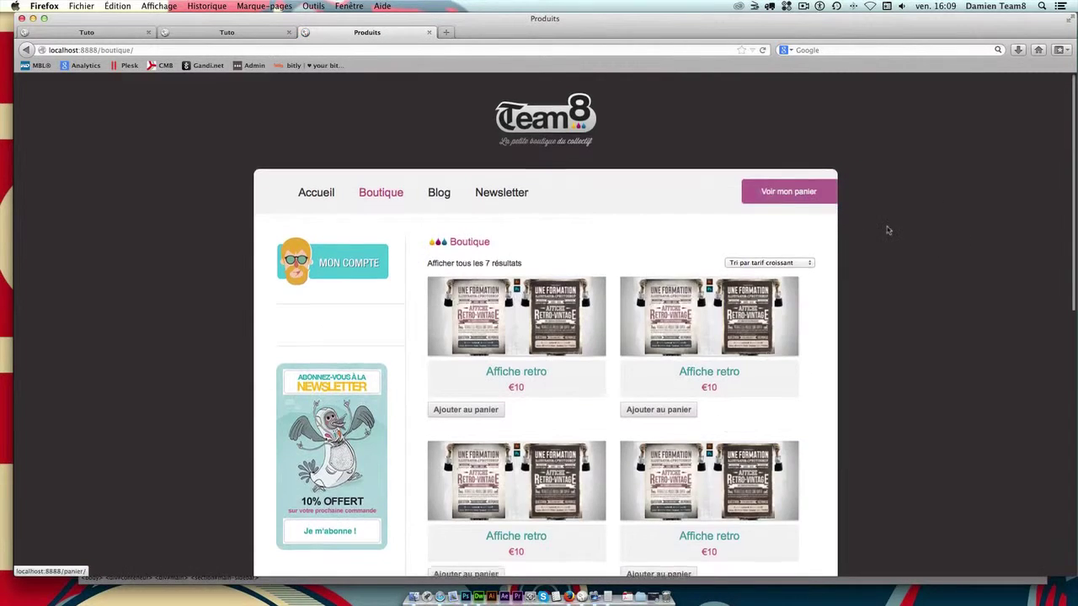
pyautogui.scroll(-3, 888, 231)
pyautogui.scroll(-3, 845, 144)
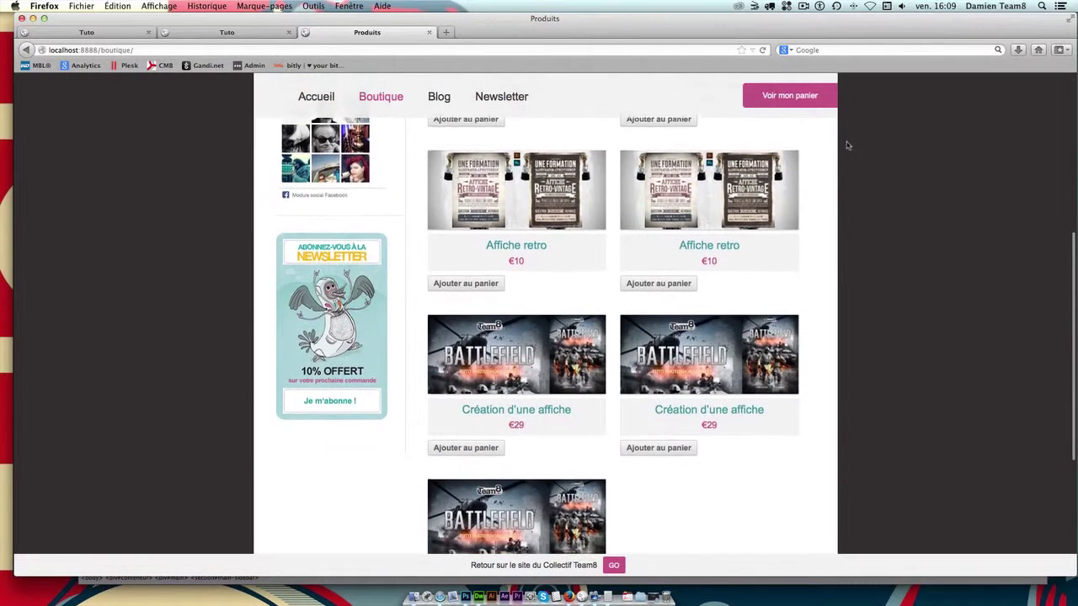
pyautogui.click(771, 101)
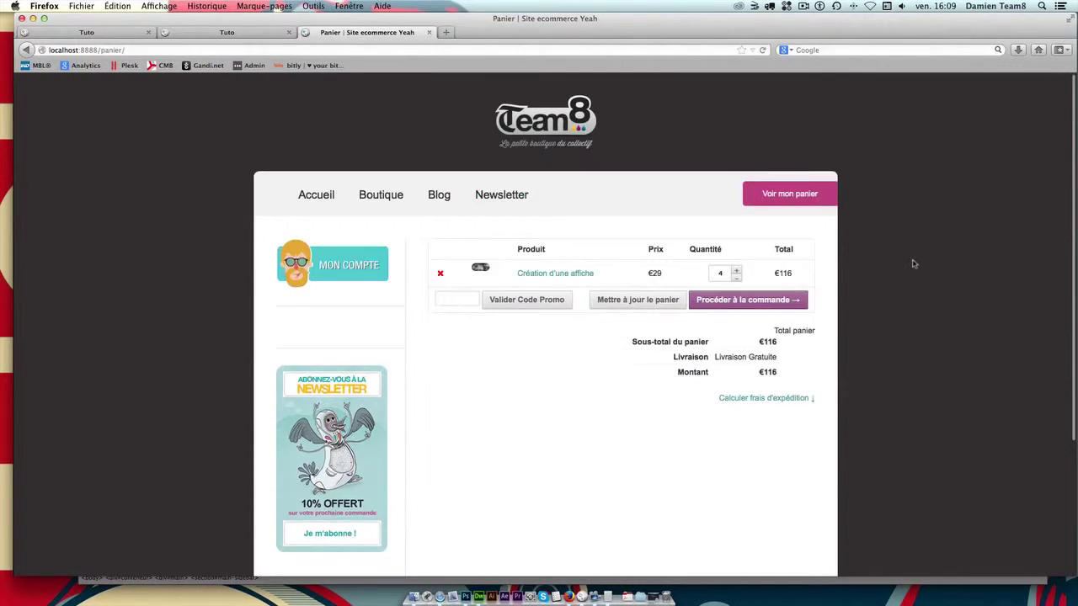
pyautogui.scroll(-1, 907, 284)
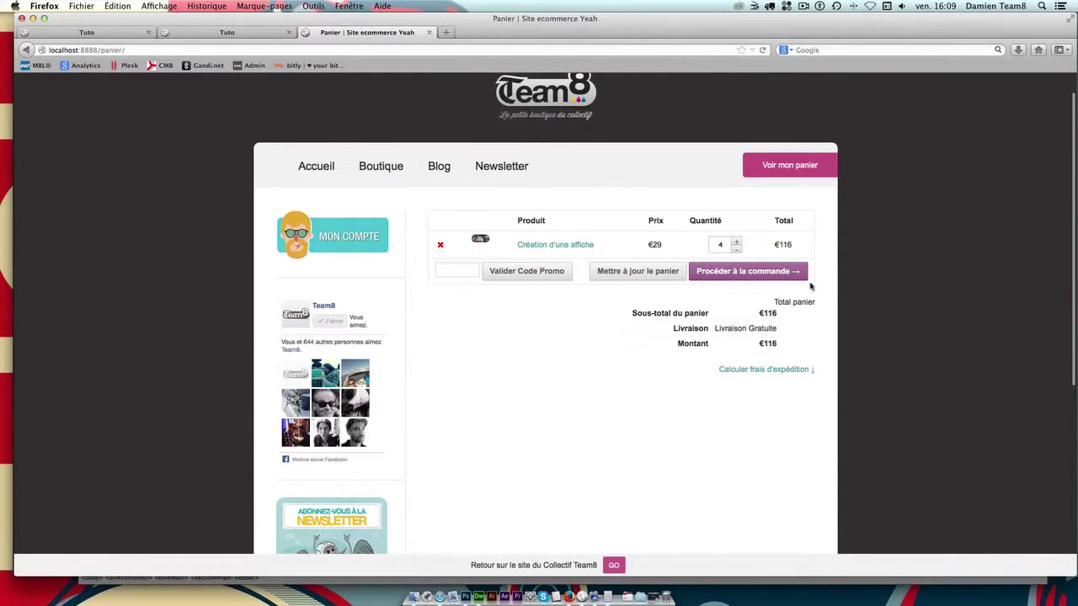
pyautogui.click(722, 273)
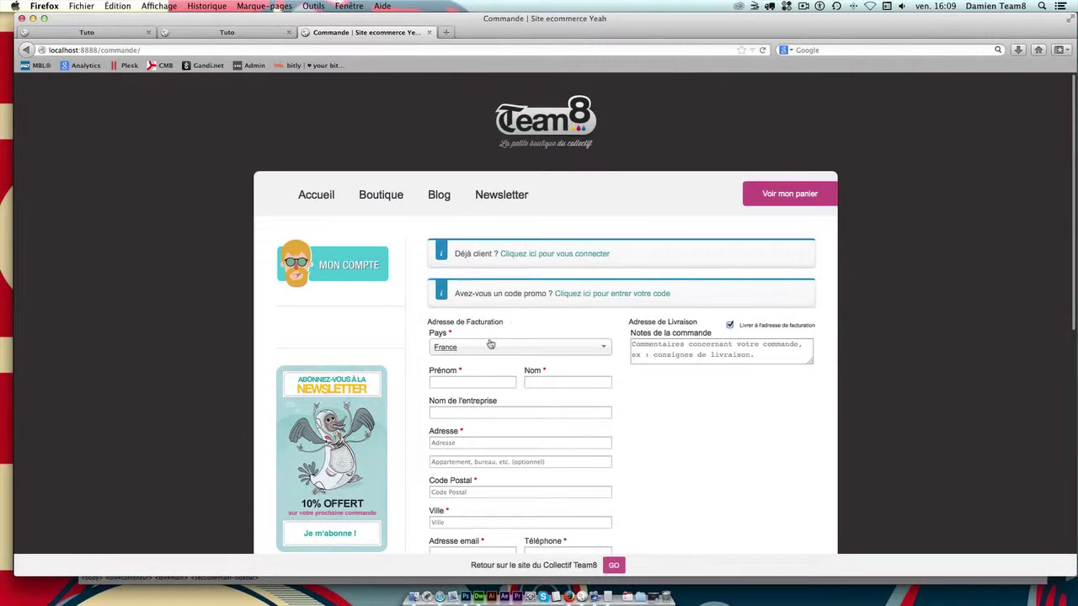
# Choose PayPal instead of cheque as payment for the €116 order.
pyautogui.scroll(-1, 765, 281)
pyautogui.scroll(-2, 765, 281)
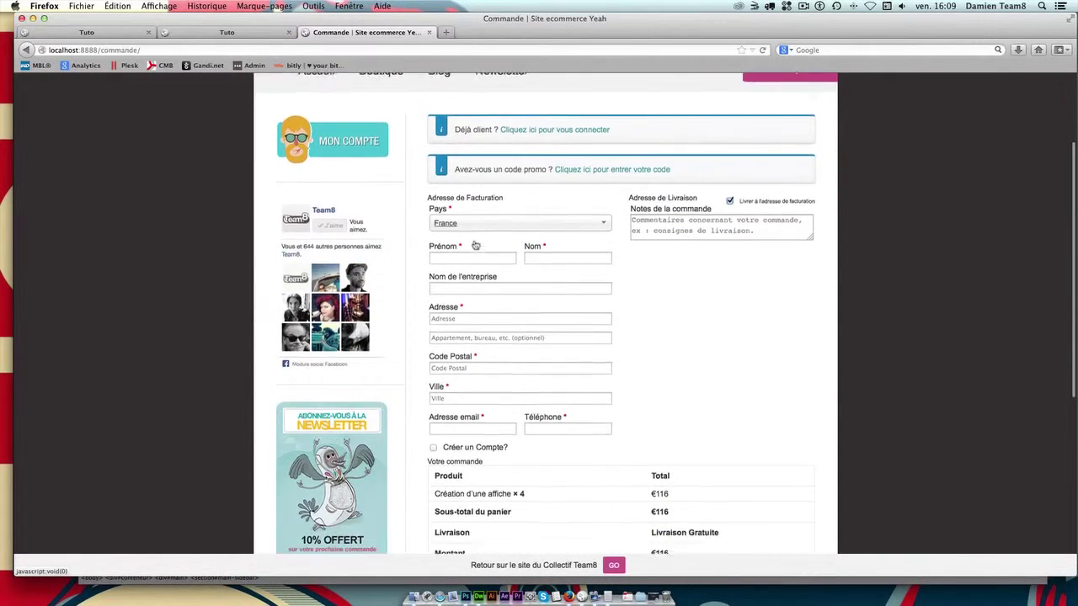
pyautogui.scroll(-2, 508, 249)
pyautogui.scroll(1, 509, 249)
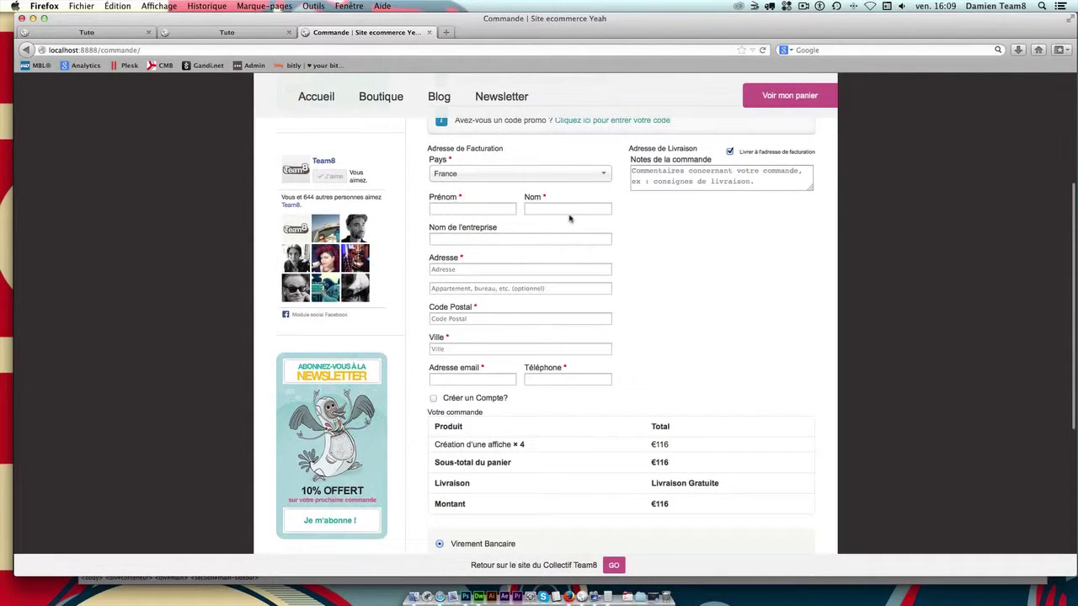
pyautogui.scroll(-2, 700, 298)
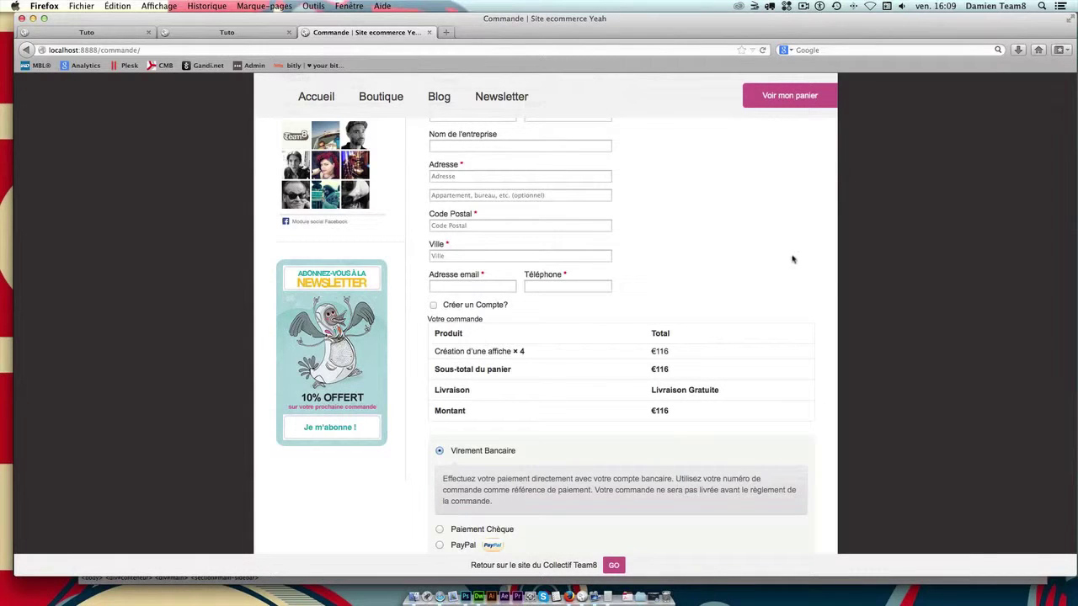
pyautogui.scroll(-2, 792, 258)
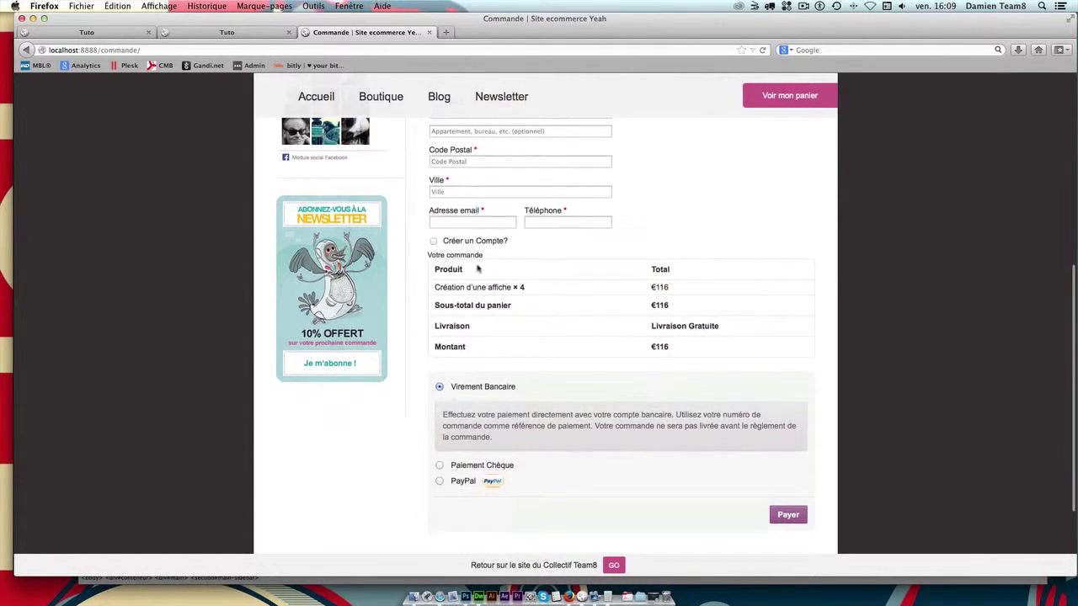
pyautogui.scroll(-2, 678, 308)
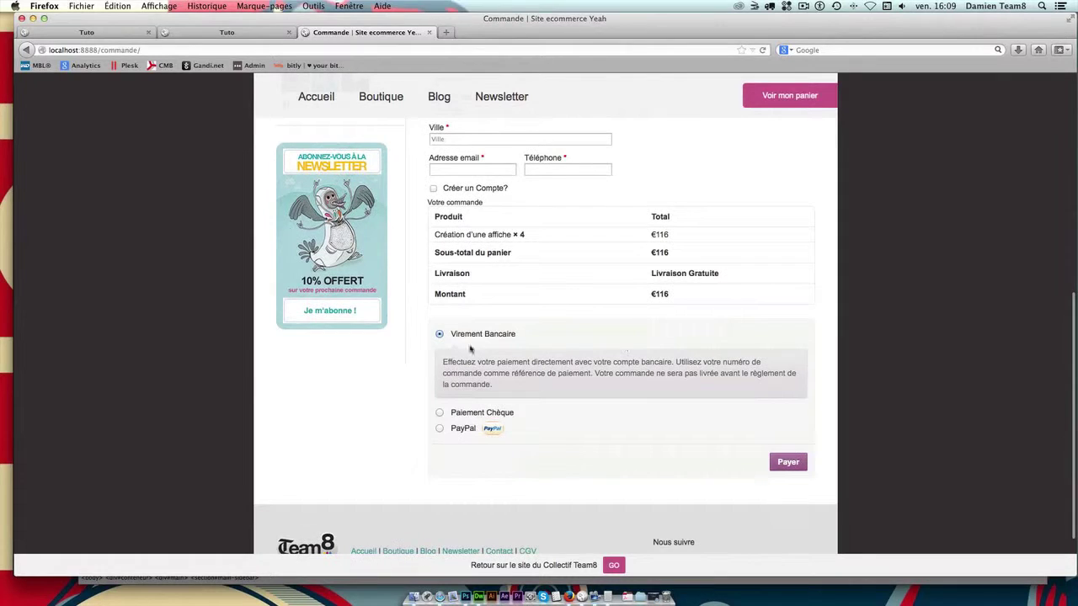
pyautogui.click(439, 413)
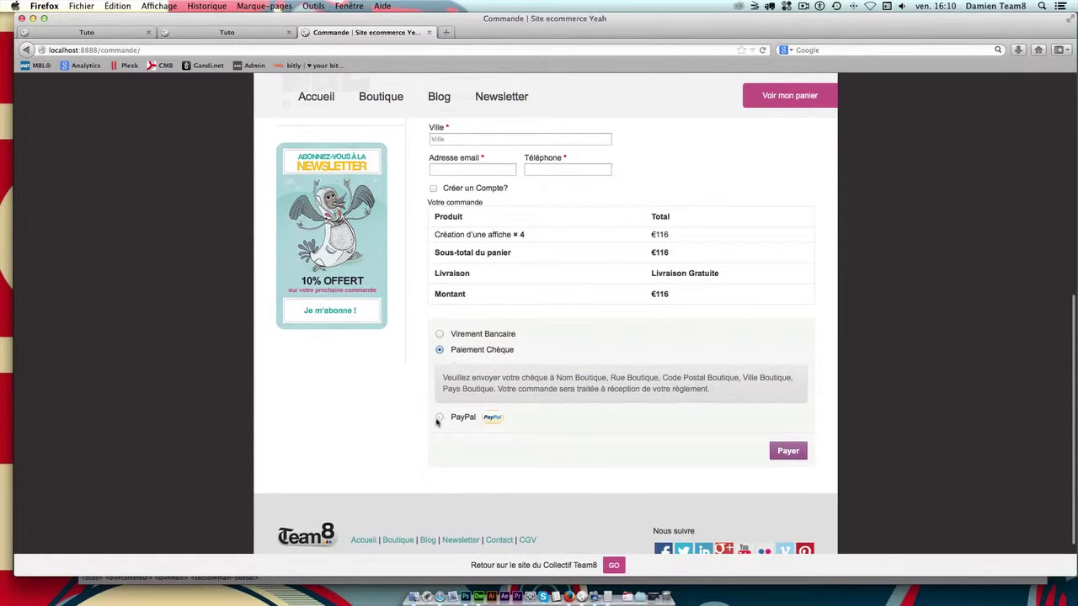
pyautogui.click(440, 417)
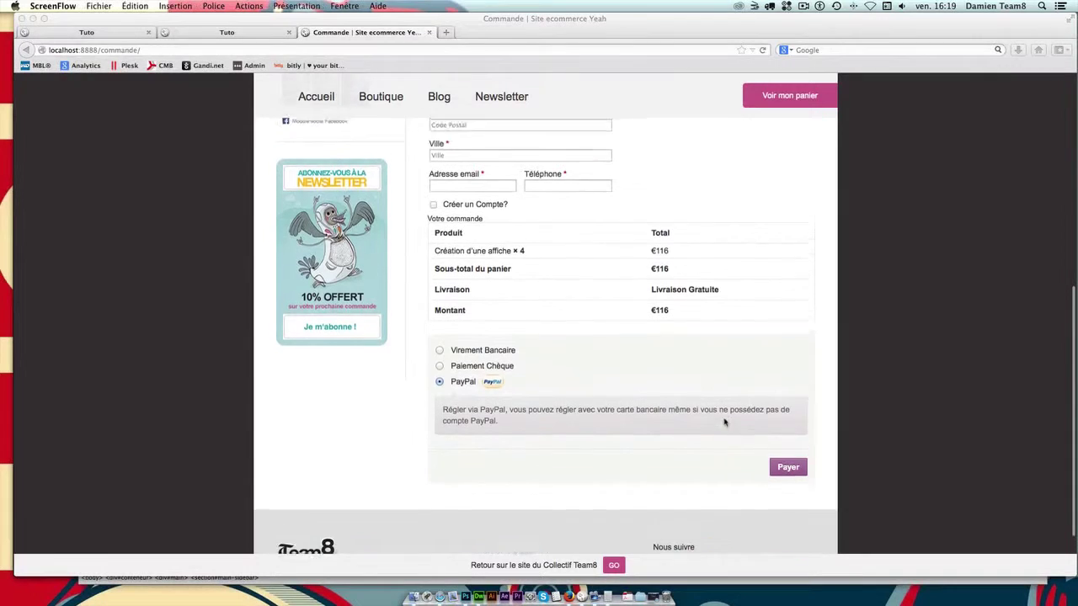
pyautogui.scroll(3, 726, 422)
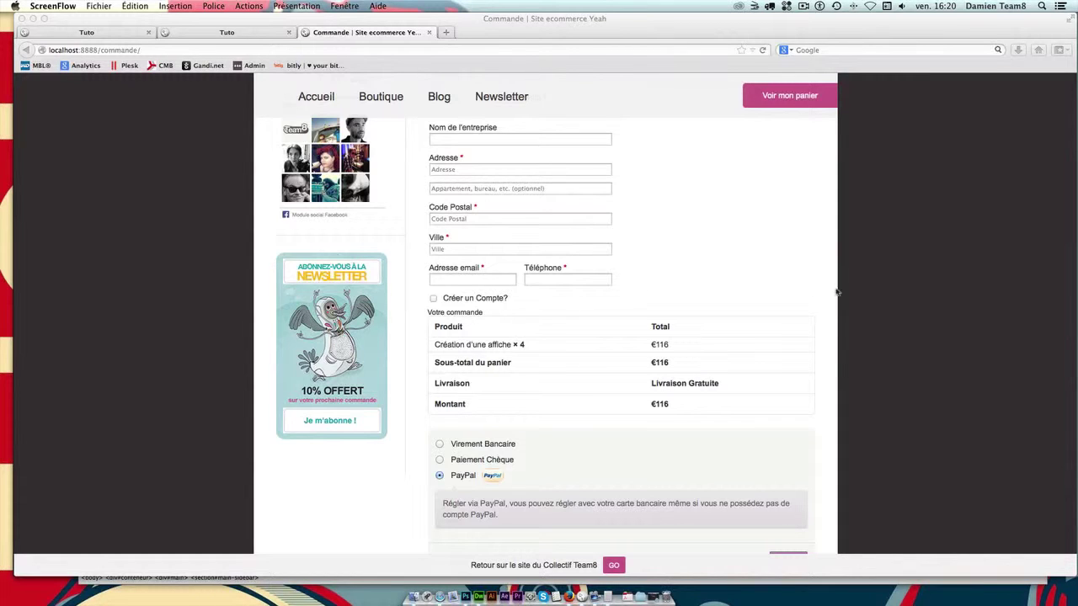
# Return to the first tab showing the Team8 homepage with the Photoshop tutorial post.
pyautogui.click(88, 33)
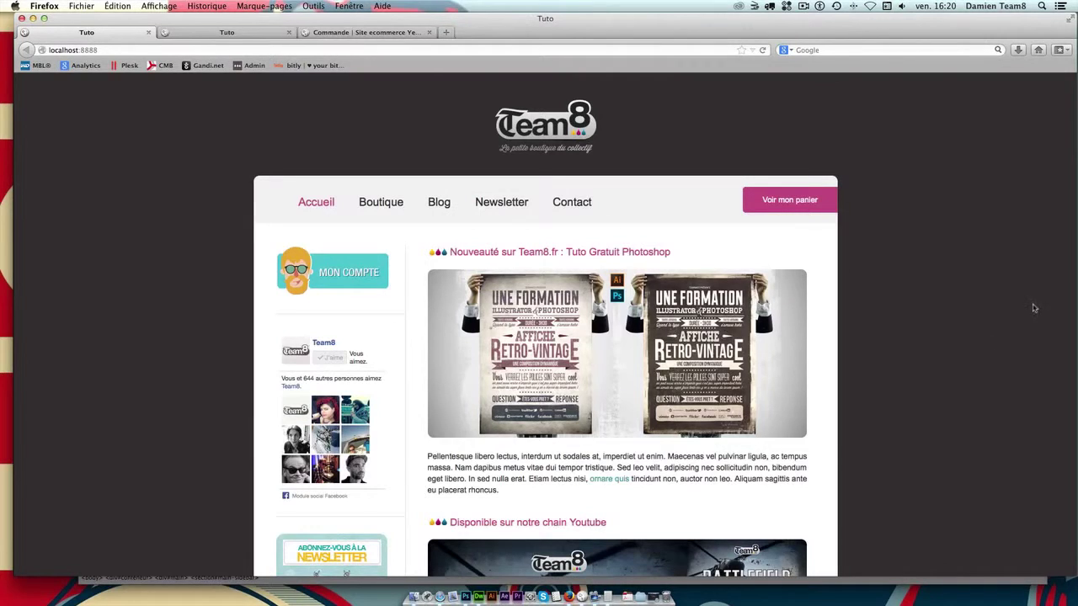